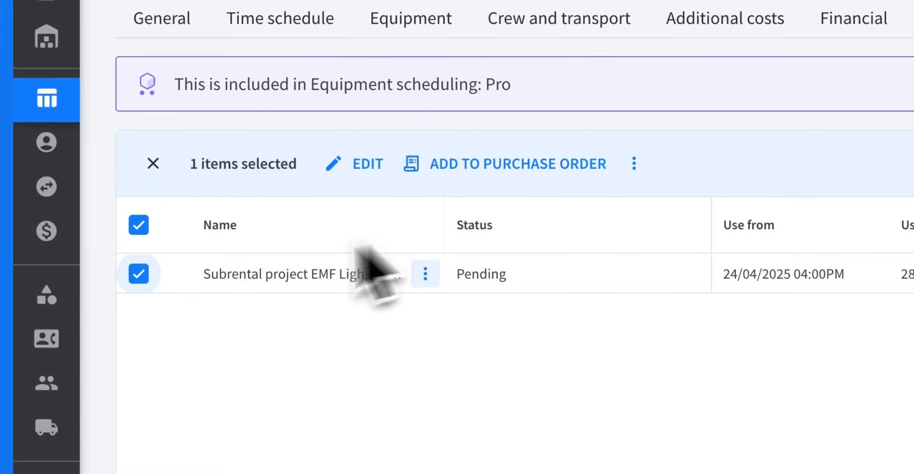
# Open the subrental project EMF Light Show Dryhire for editing and create a new purchase order linked to it.
pyautogui.click(345, 175)
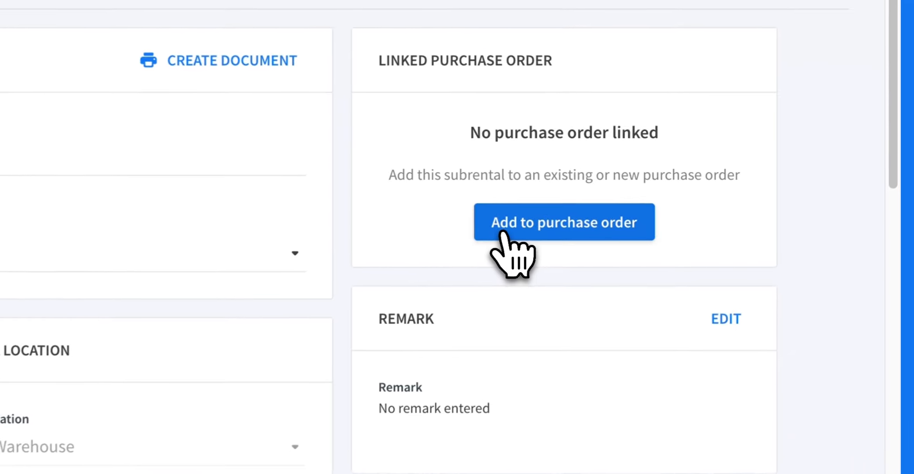
pyautogui.click(679, 198)
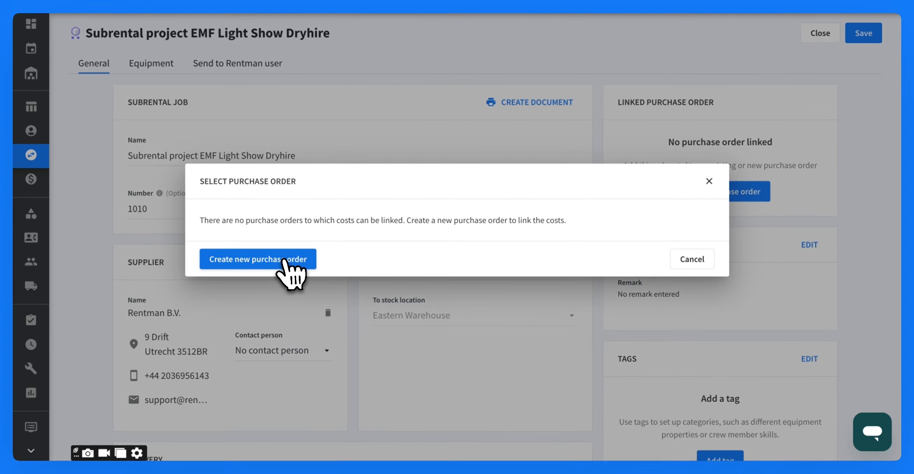
pyautogui.click(283, 261)
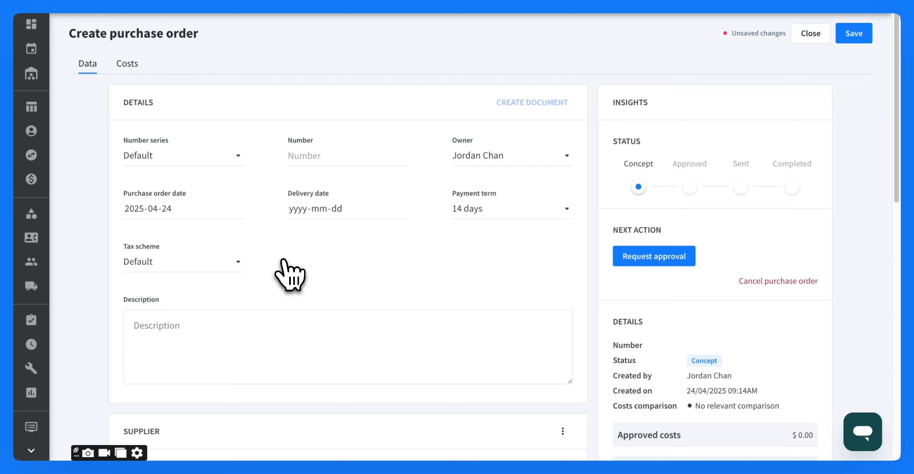
# Review the new purchase order's linked costs, general details and supplier information.
pyautogui.click(82, 64)
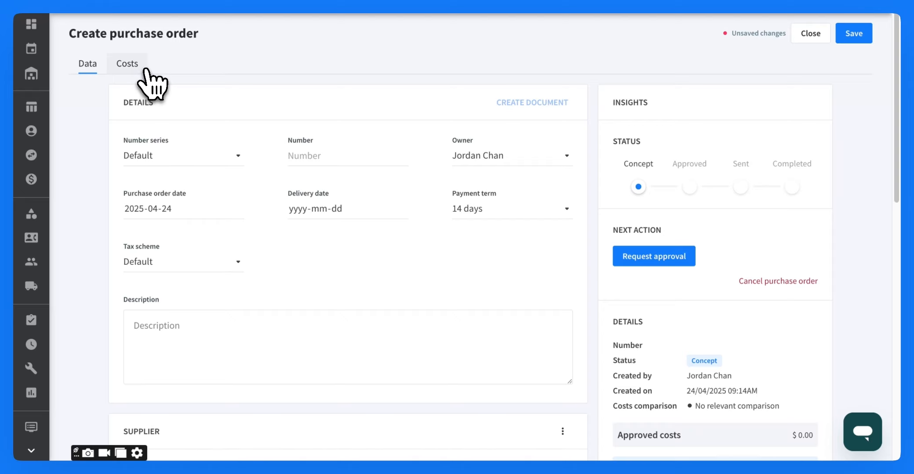
pyautogui.click(127, 65)
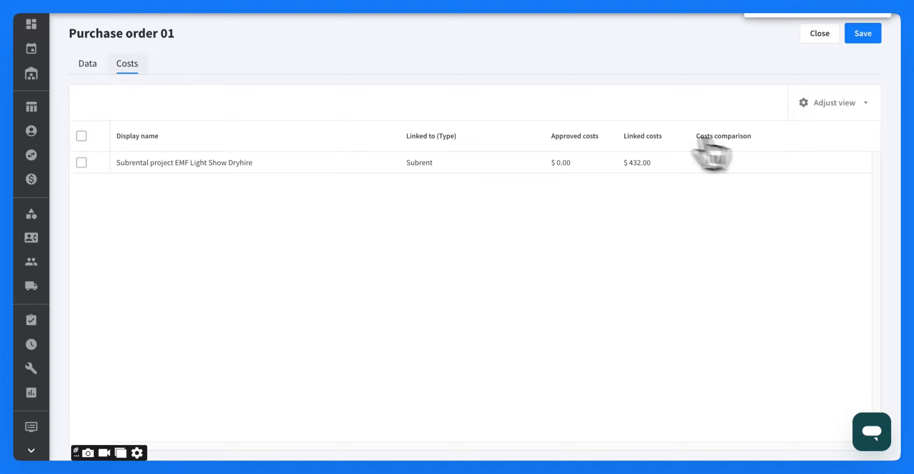
pyautogui.click(103, 65)
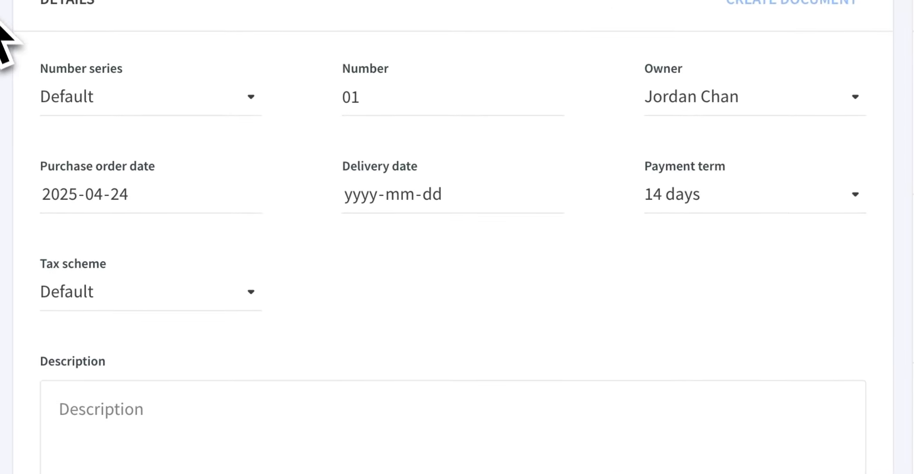
pyautogui.scroll(-1, 518, 306)
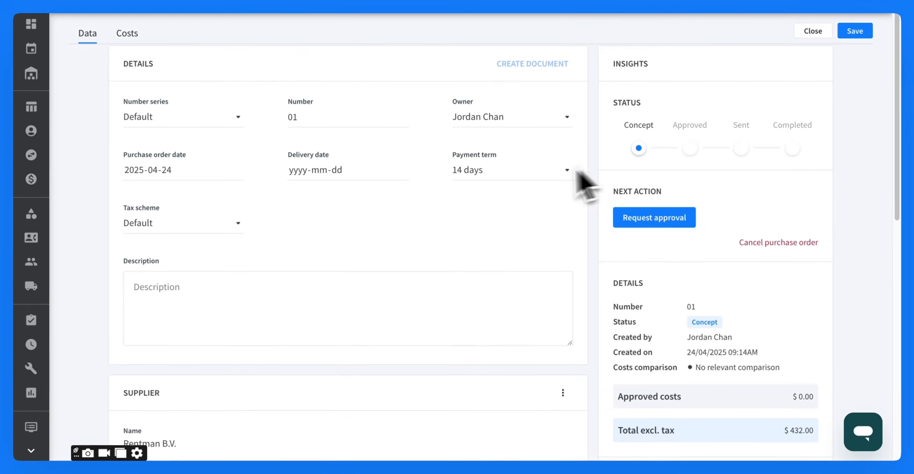
pyautogui.scroll(-1, 273, 208)
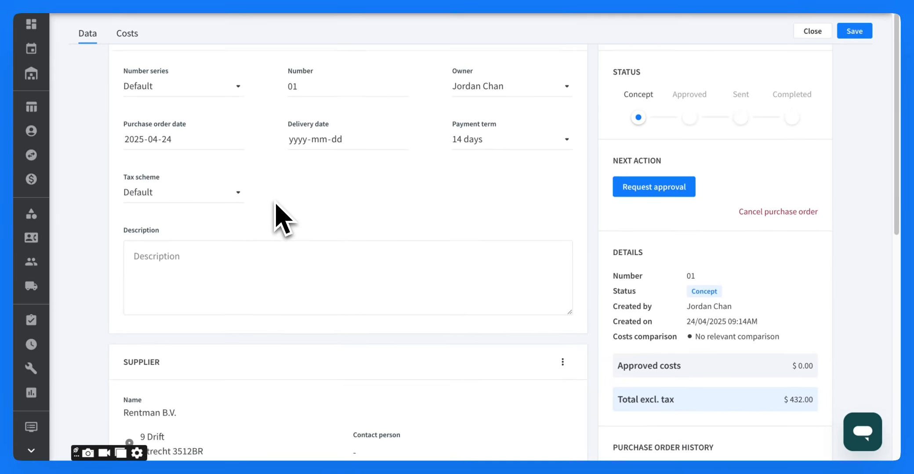
pyautogui.scroll(3, 277, 213)
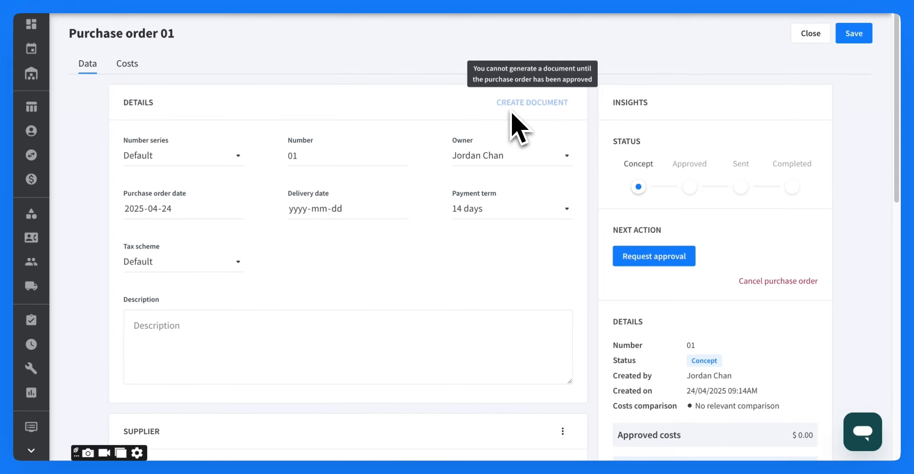
pyautogui.scroll(-4, 518, 132)
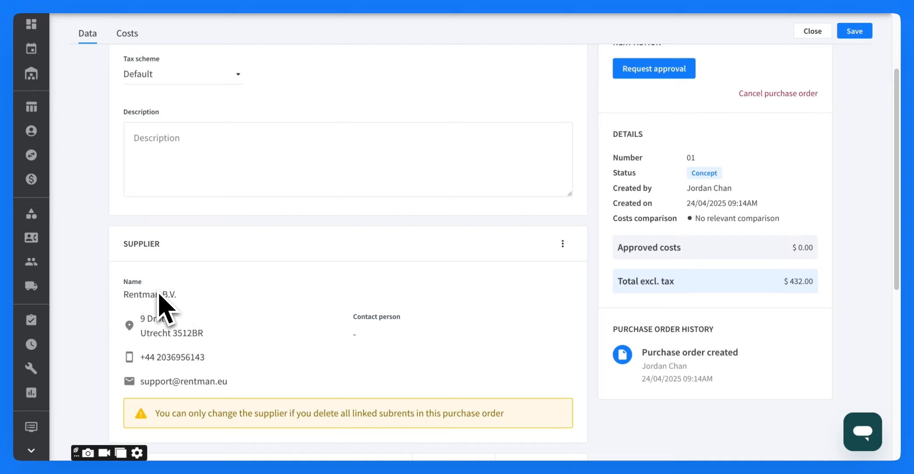
pyautogui.scroll(1, 393, 292)
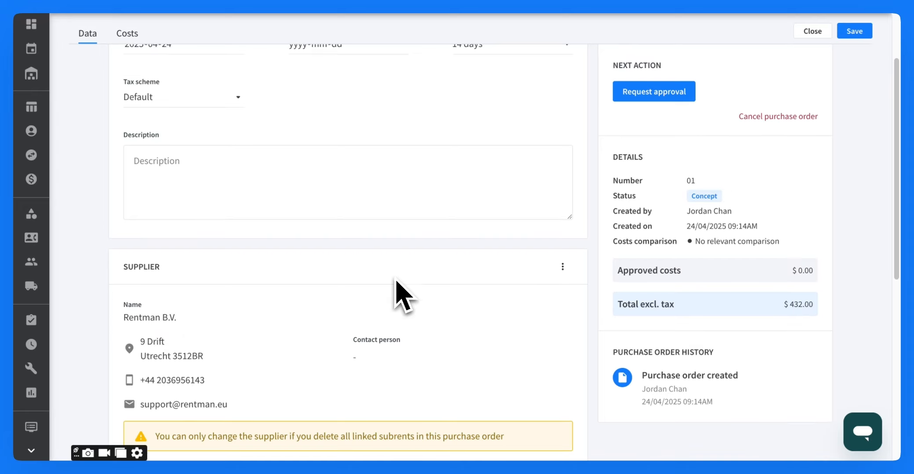
pyautogui.scroll(2, 397, 292)
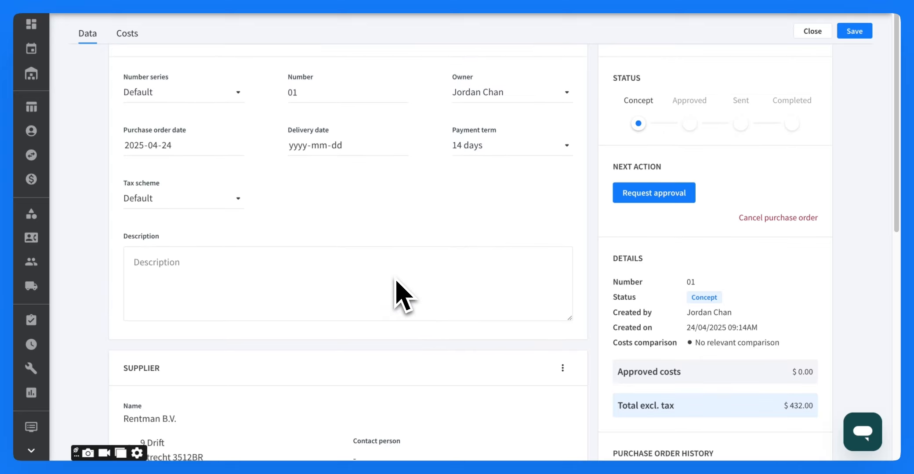
pyautogui.scroll(1, 396, 282)
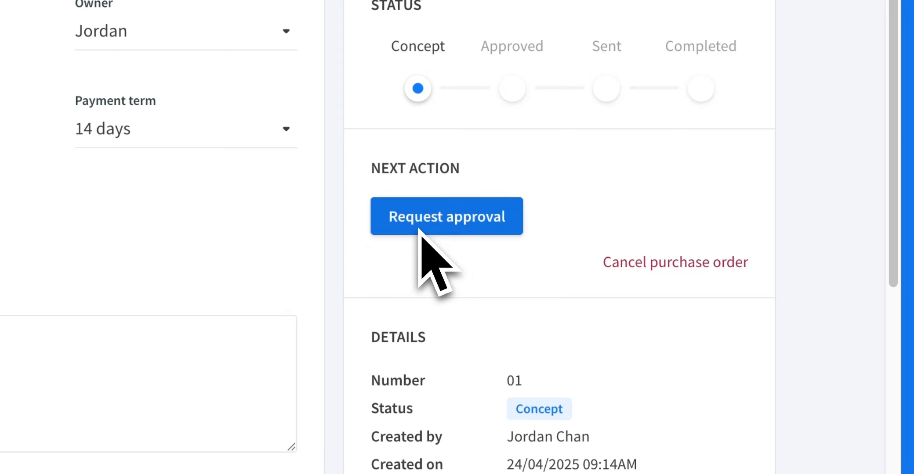
# Check the purchase order's cancellation form without submitting it, and examine the order's costs comparison, cost totals and history.
pyautogui.click(638, 264)
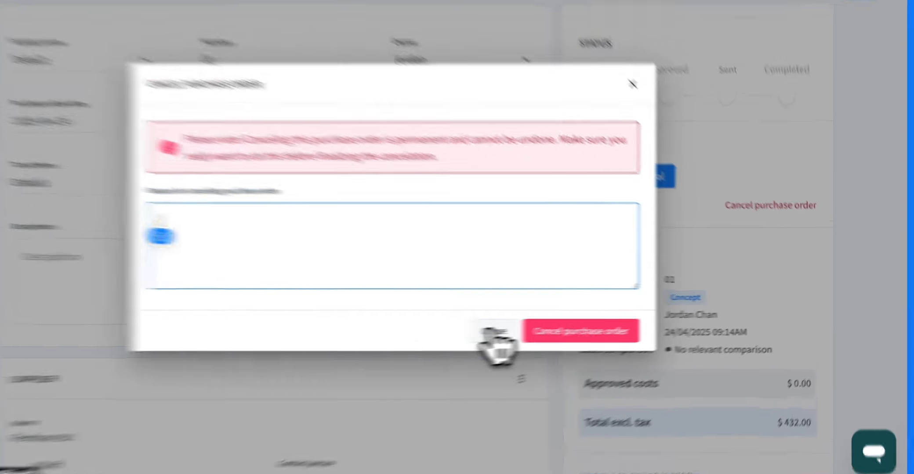
pyautogui.click(541, 328)
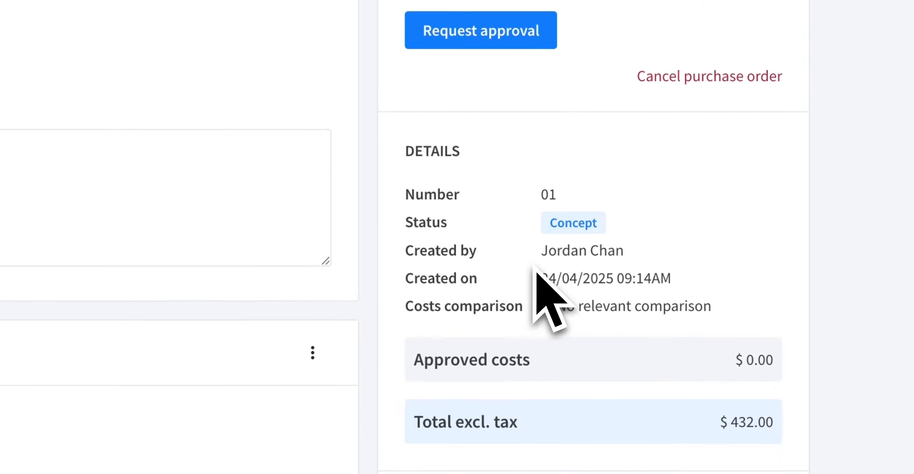
pyautogui.scroll(-3, 536, 274)
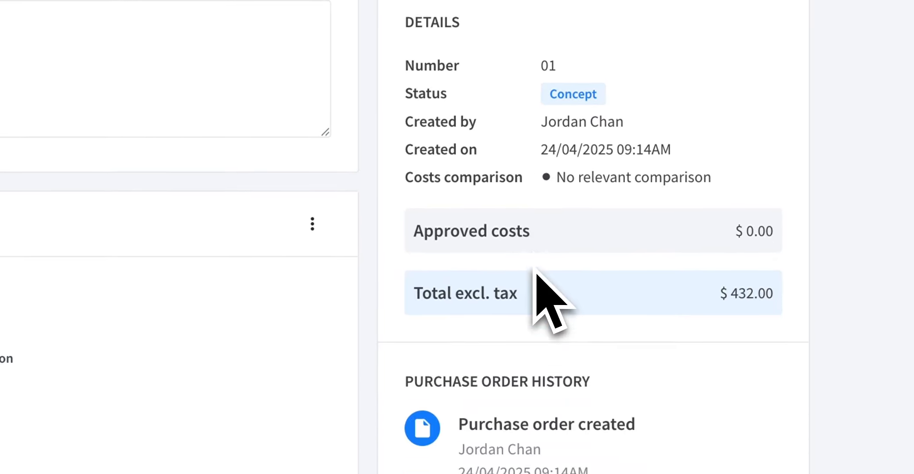
pyautogui.scroll(-1, 534, 269)
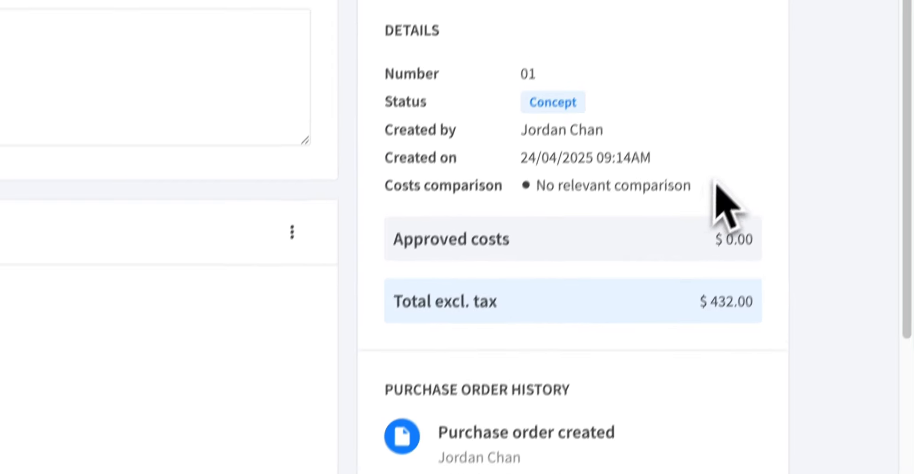
pyautogui.moveTo(731, 130); pyautogui.dragTo(400, 143)
pyautogui.moveTo(366, 231); pyautogui.dragTo(371, 234)
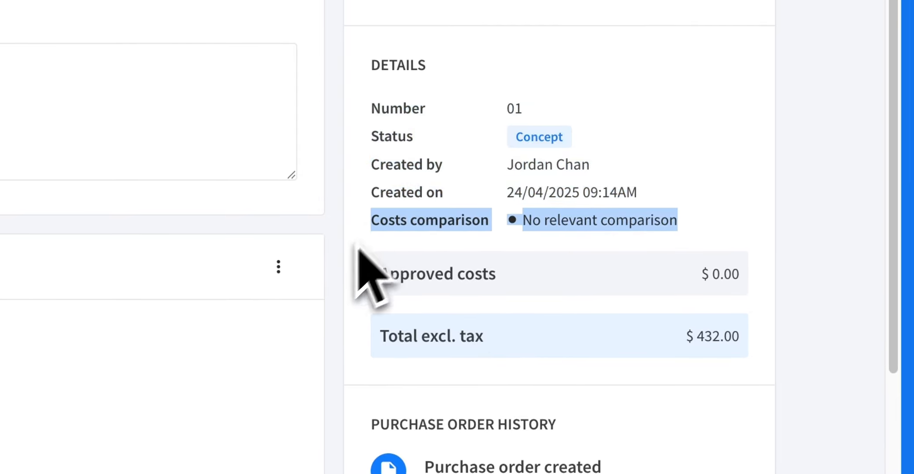
pyautogui.click(332, 265)
pyautogui.scroll(-1, 332, 268)
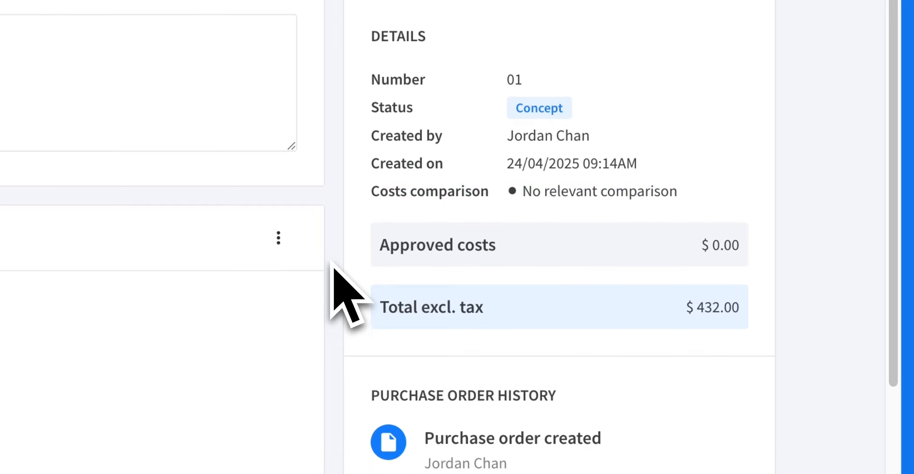
pyautogui.moveTo(400, 240); pyautogui.dragTo(476, 240)
pyautogui.click(514, 242)
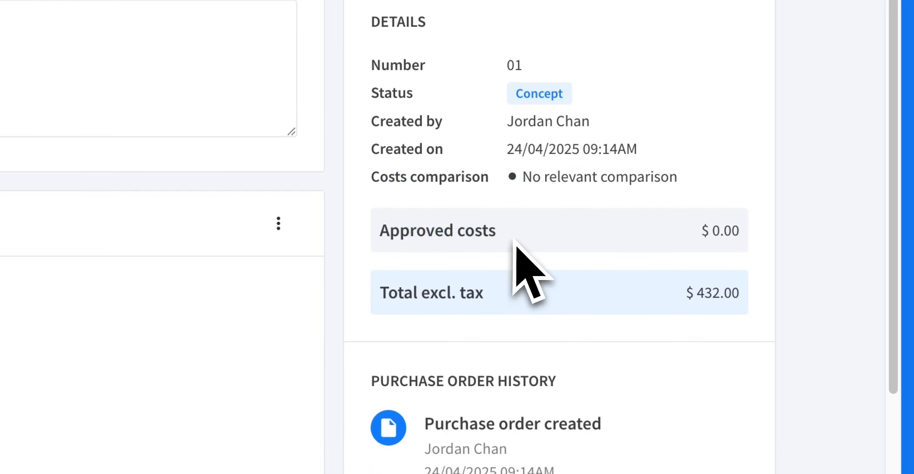
pyautogui.scroll(-1, 515, 242)
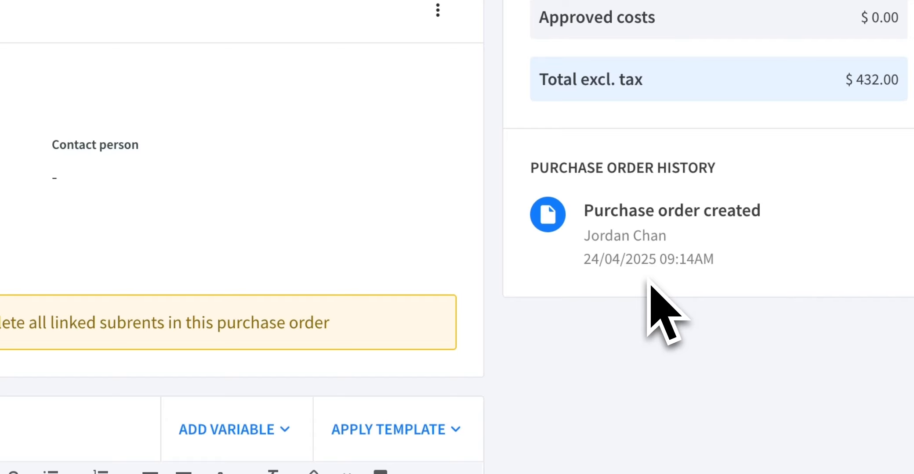
pyautogui.scroll(9, 649, 283)
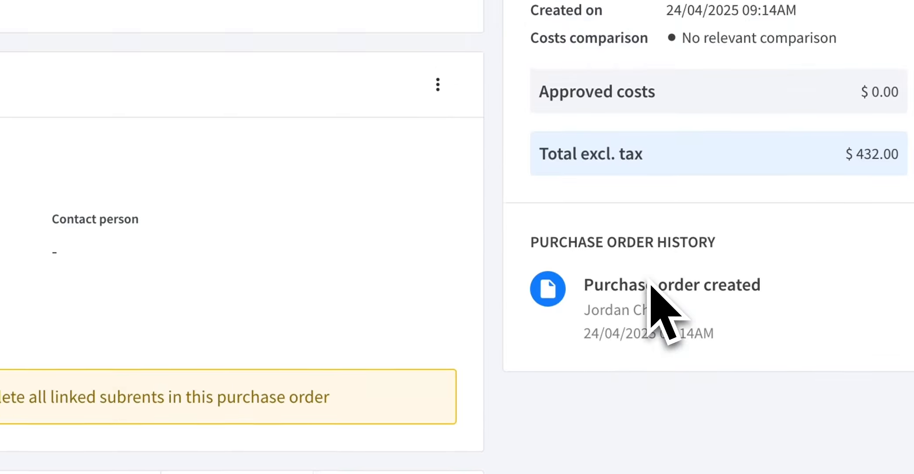
pyautogui.scroll(3, 649, 283)
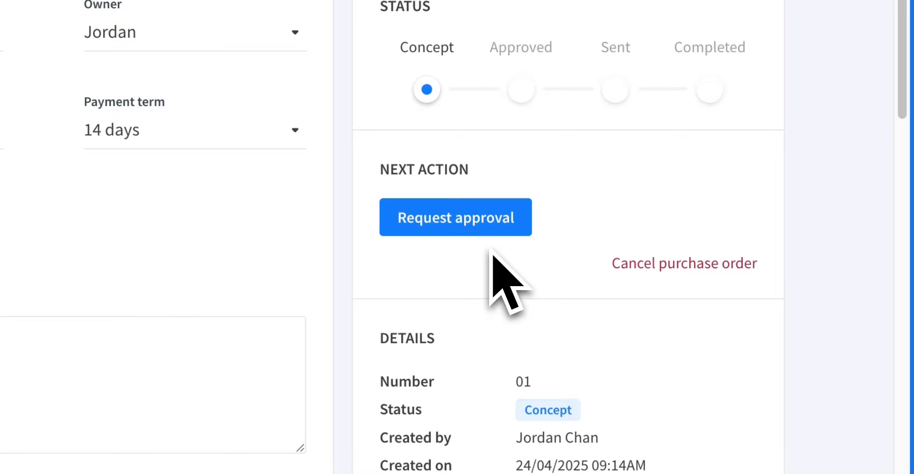
# Request approval of the purchase order with the notification text "Approve this Purchase Order!".
pyautogui.click(497, 229)
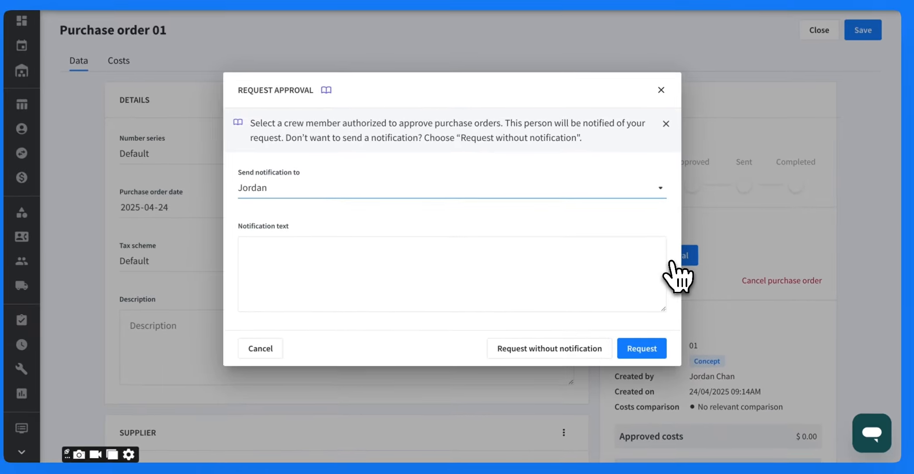
pyautogui.click(465, 257)
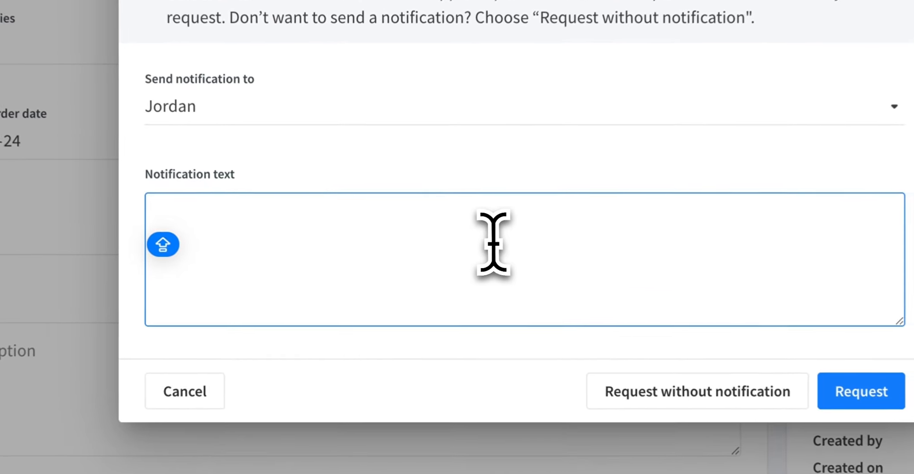
pyautogui.write('Approve this Purchase Order')
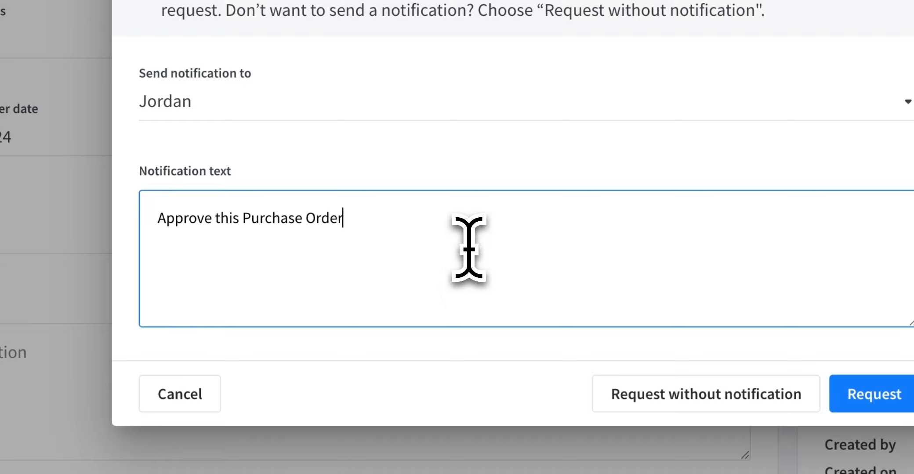
pyautogui.write('!')
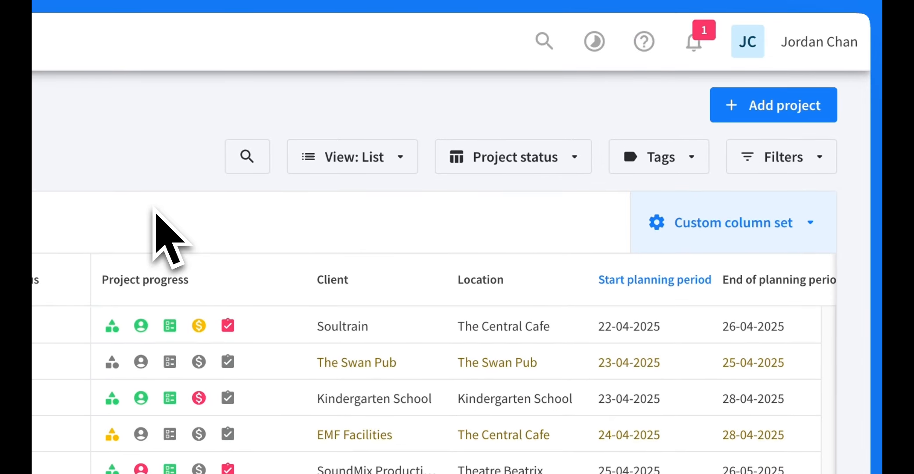
# Open Purchase order 01 from the new approval request notification, approve it and check its approved costs.
pyautogui.click(695, 44)
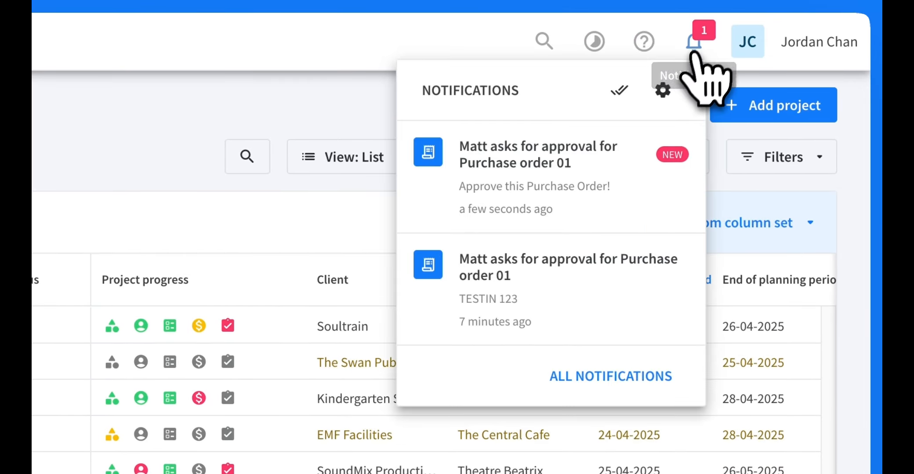
pyautogui.click(598, 179)
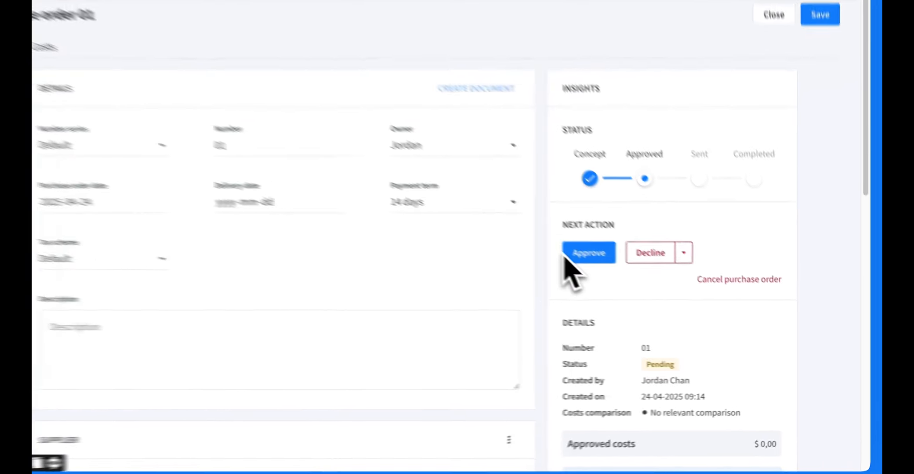
pyautogui.click(611, 275)
pyautogui.click(515, 232)
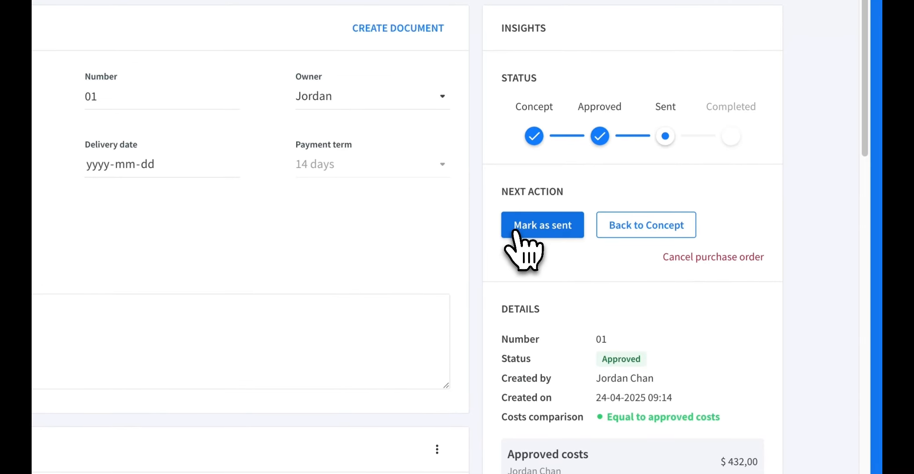
pyautogui.scroll(-4, 514, 237)
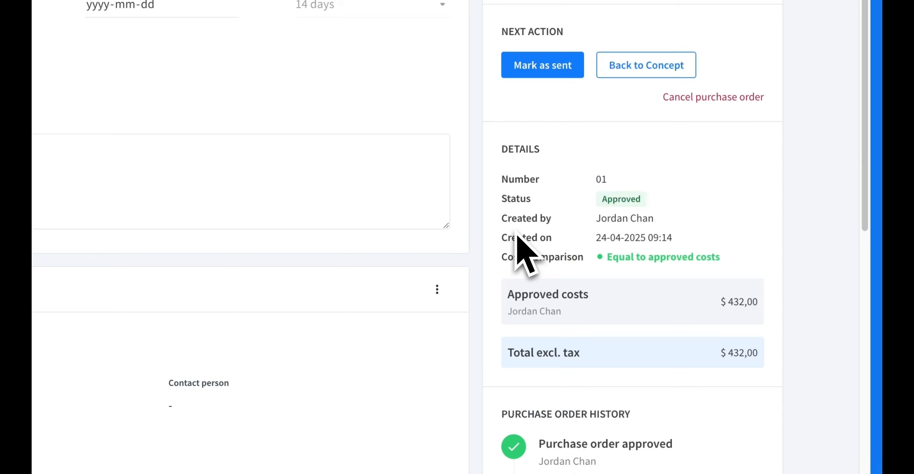
pyautogui.scroll(-1, 519, 238)
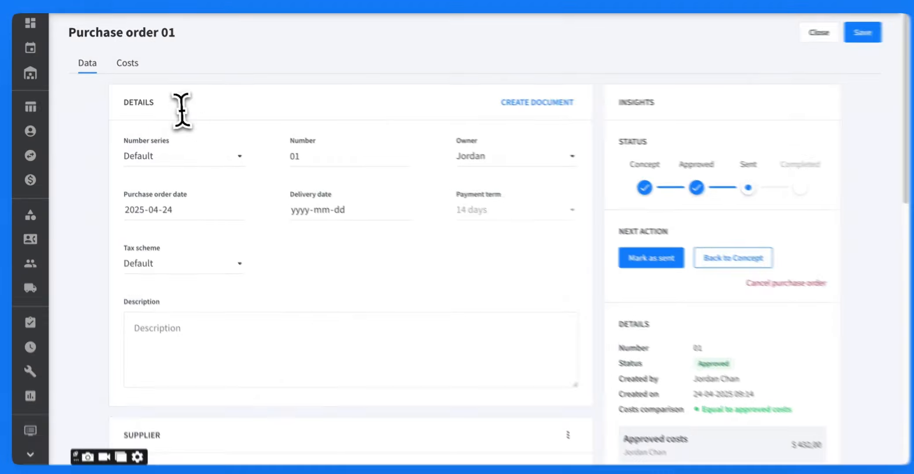
# Open the subrental linked in the purchase order's costs and set its additional costs to $100.
pyautogui.click(126, 63)
pyautogui.click(226, 282)
pyautogui.click(389, 164)
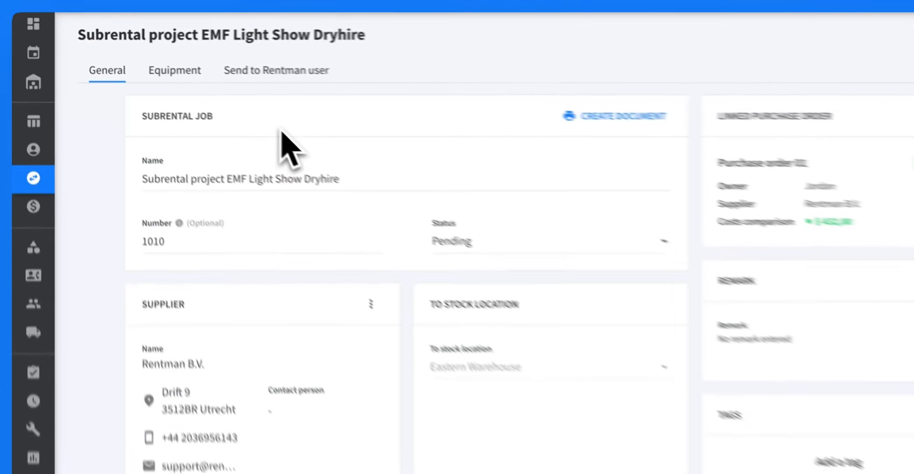
pyautogui.scroll(-10, 195, 188)
pyautogui.click(334, 220)
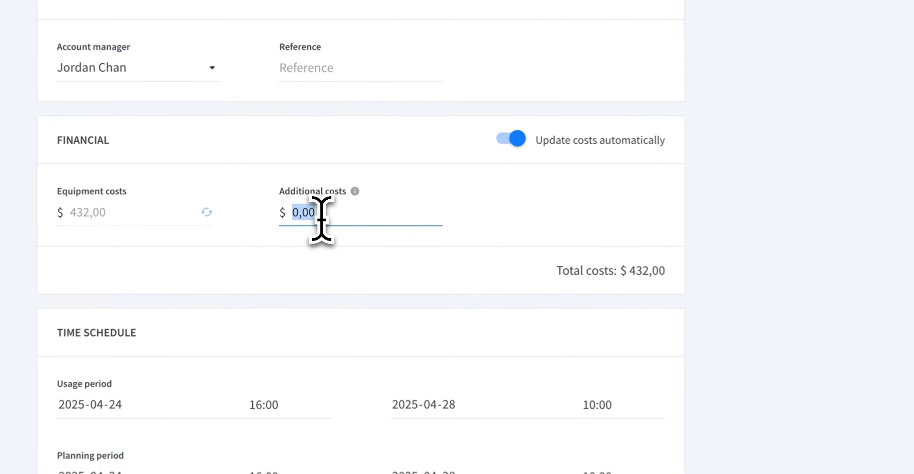
pyautogui.write('100')
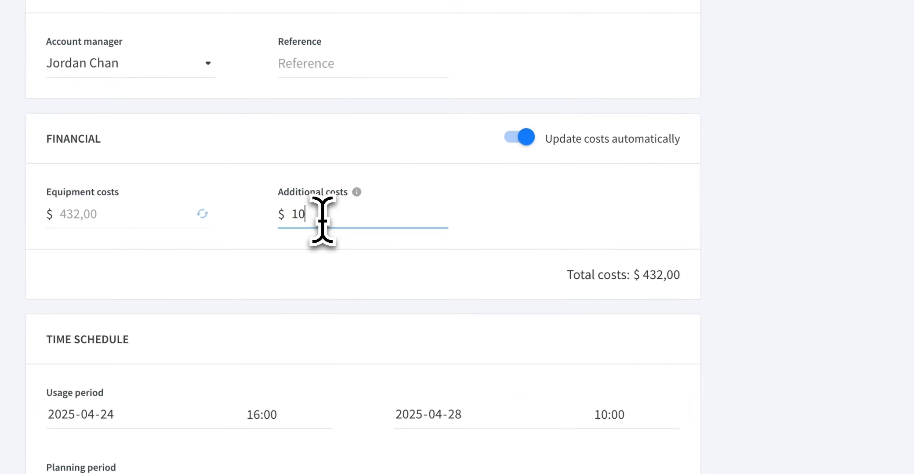
# Open the purchase order linked to the subrental and check its costs comparison against the approved costs.
pyautogui.click(520, 248)
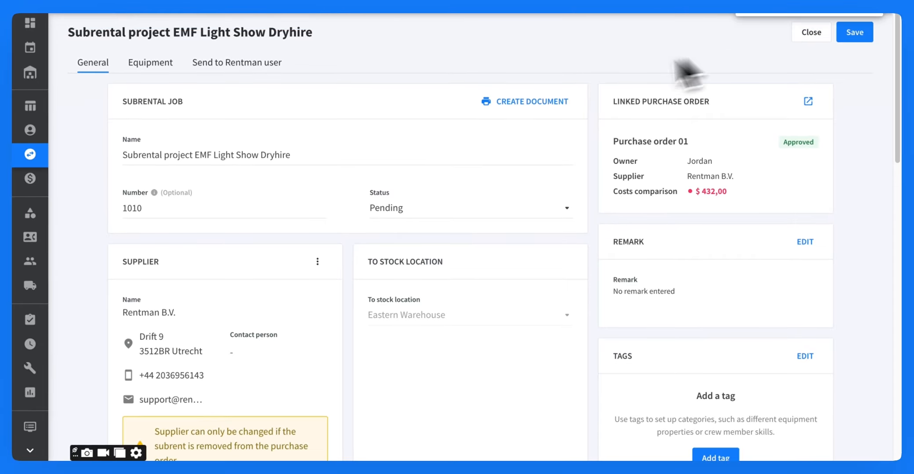
pyautogui.click(806, 98)
pyautogui.scroll(-3, 813, 263)
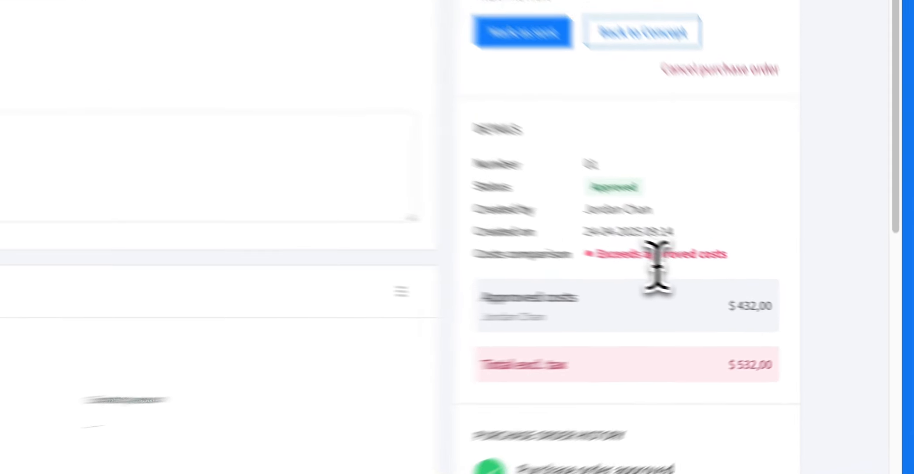
pyautogui.tripleClick(742, 285)
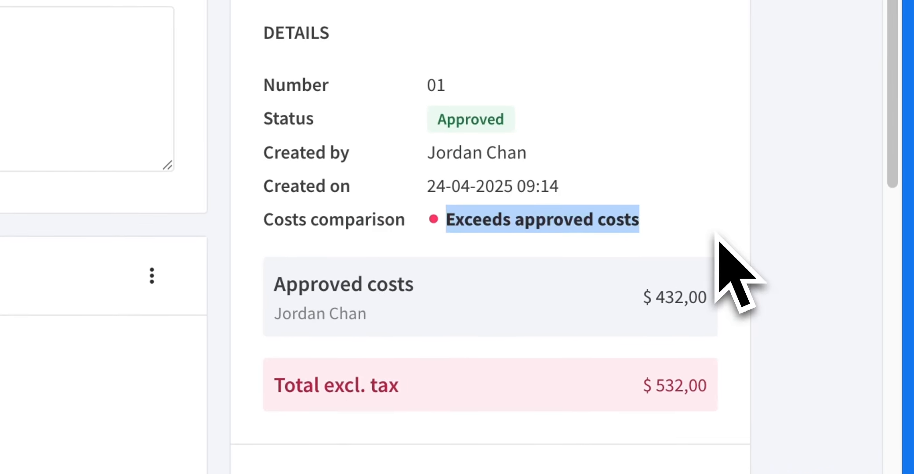
pyautogui.click(715, 235)
pyautogui.scroll(3, 715, 235)
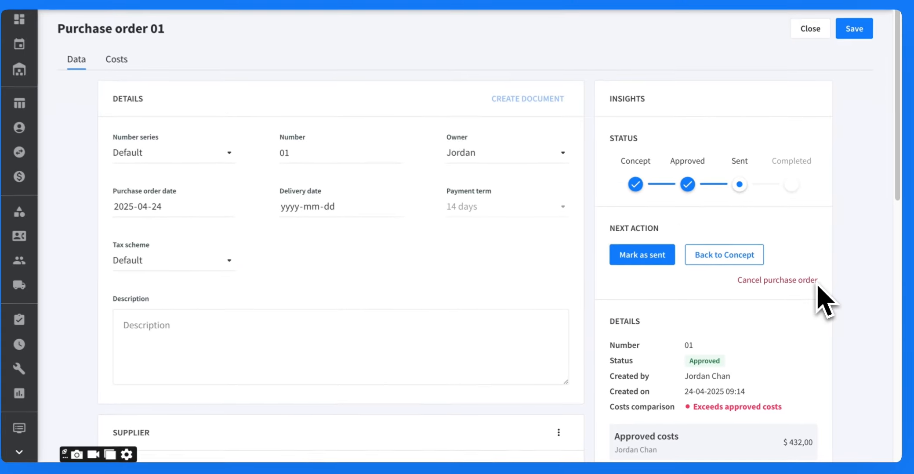
pyautogui.moveTo(532, 100)
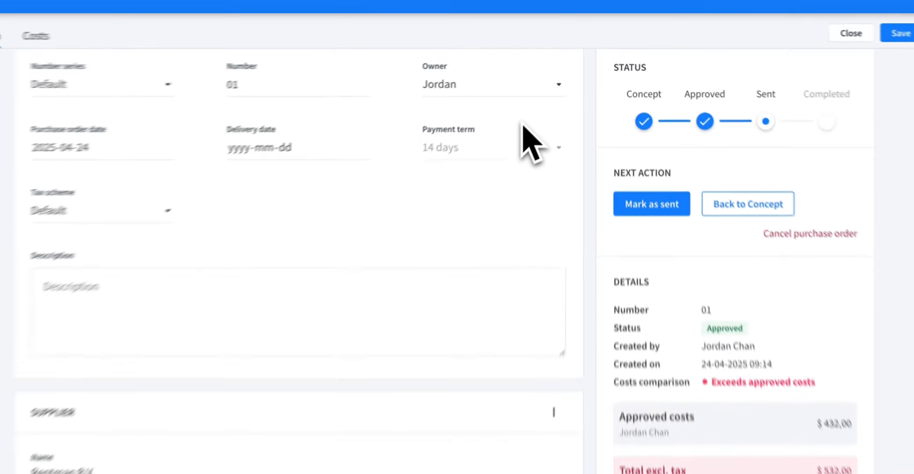
# Return to the subrental linked in the purchase order's costs and set its additional costs back to $0.
pyautogui.click(248, 30)
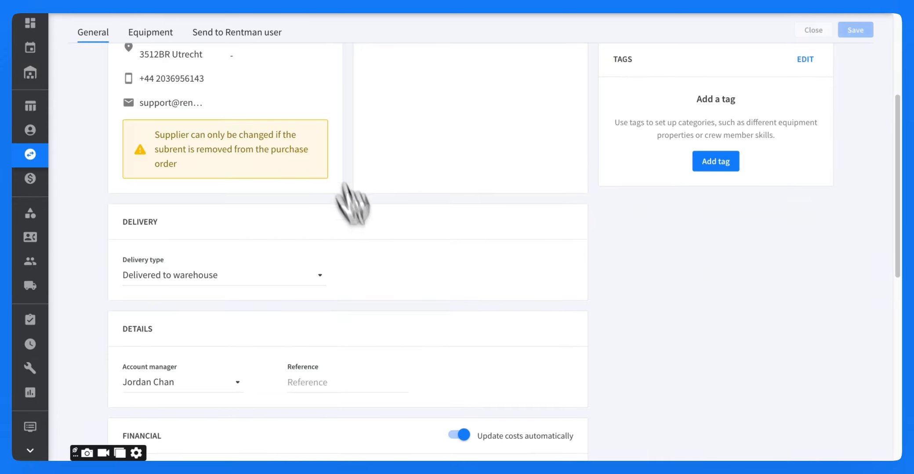
pyautogui.scroll(-5, 342, 180)
pyautogui.doubleClick(363, 285)
pyautogui.write('010')
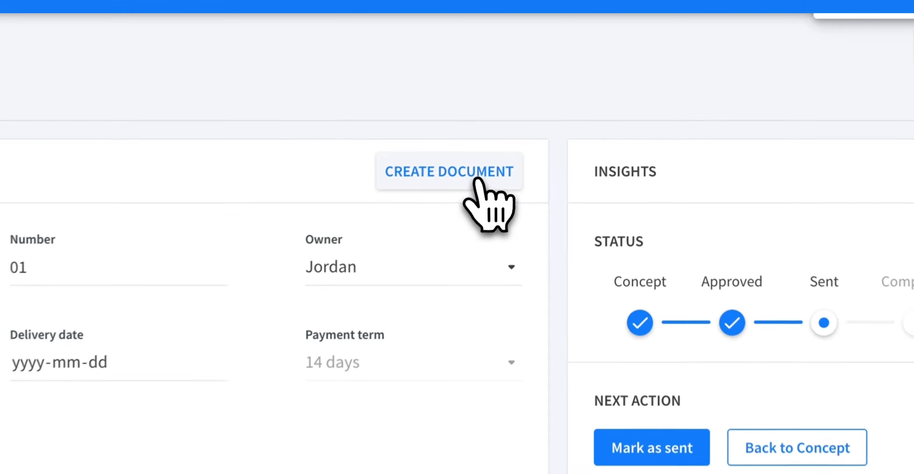
# Create the purchase order's document, review its cost totals and subrental equipment page, and open it for emailing.
pyautogui.click(473, 178)
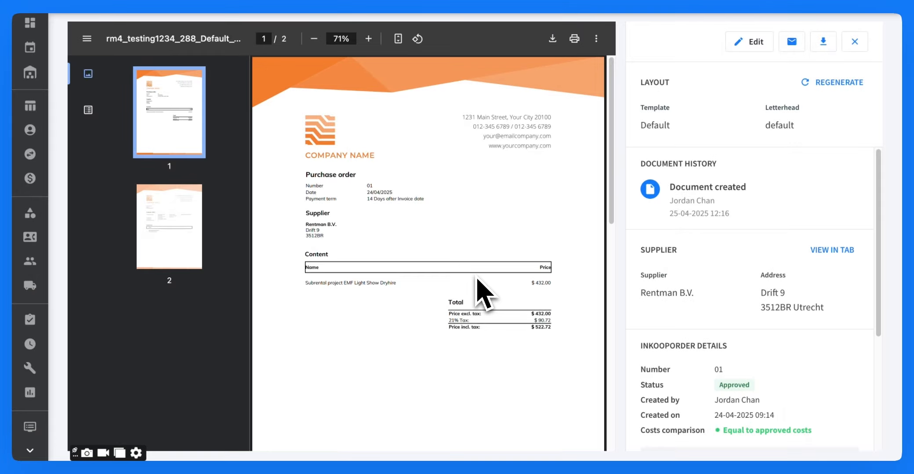
pyautogui.scroll(-5, 478, 280)
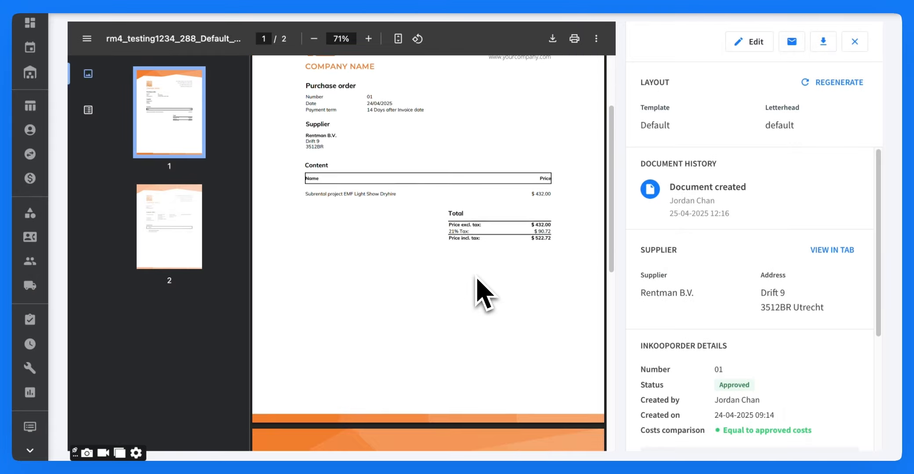
pyautogui.scroll(-6, 477, 281)
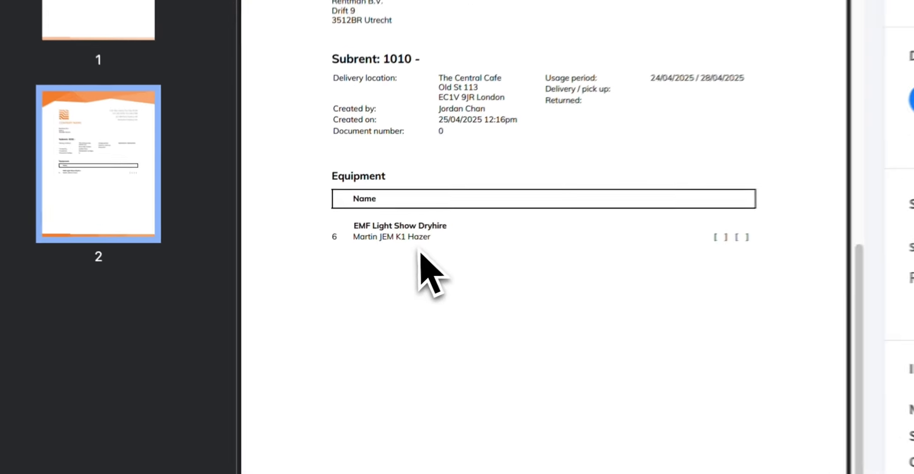
pyautogui.tripleClick(419, 251)
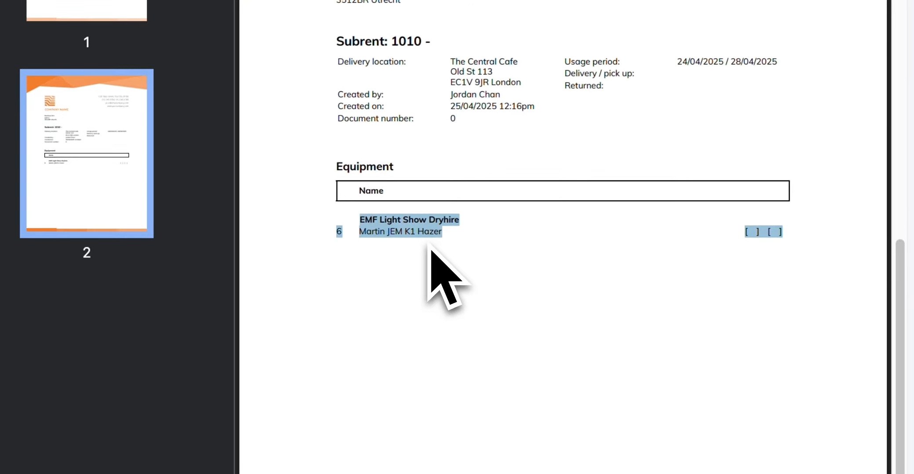
pyautogui.click(428, 246)
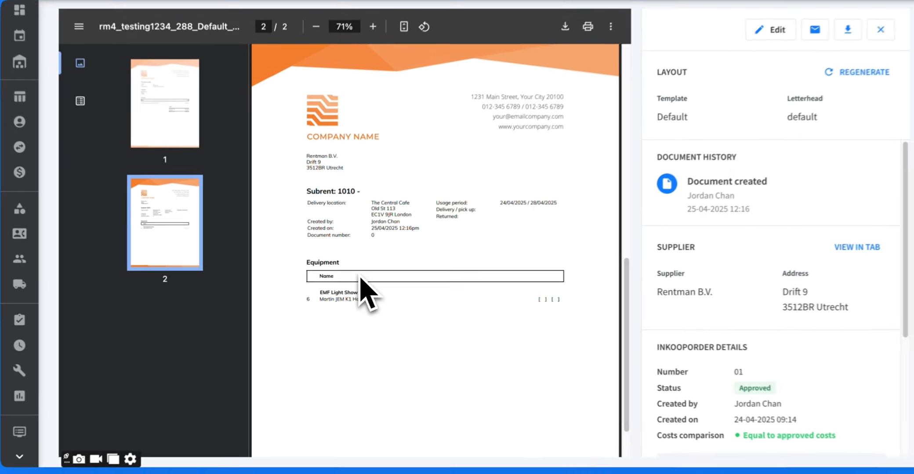
pyautogui.scroll(10, 363, 292)
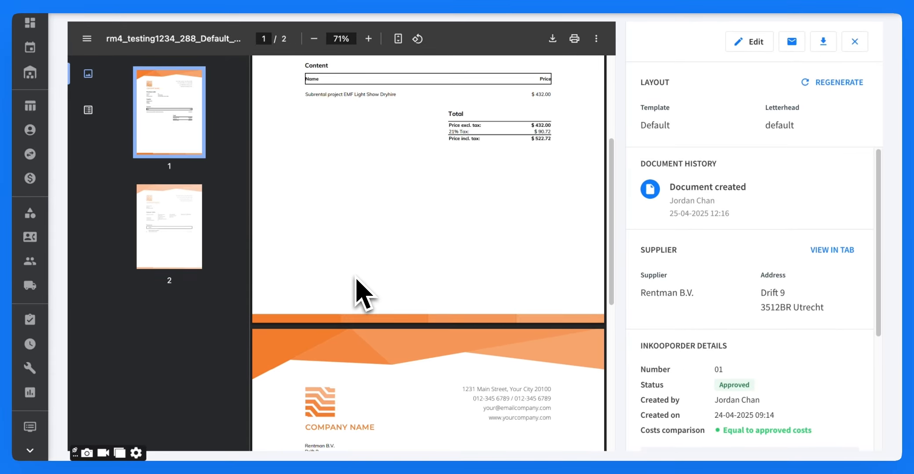
pyautogui.click(791, 42)
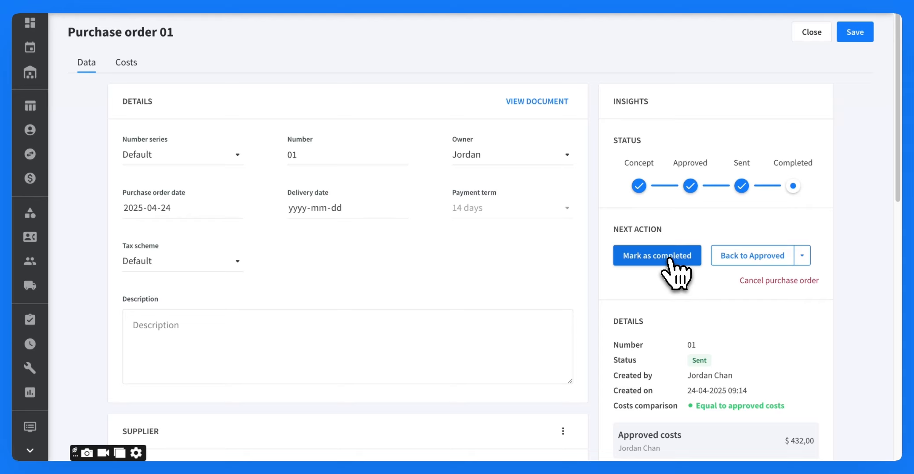
# Mark the sent purchase order as completed and check its status in the purchase orders overview.
pyautogui.click(668, 260)
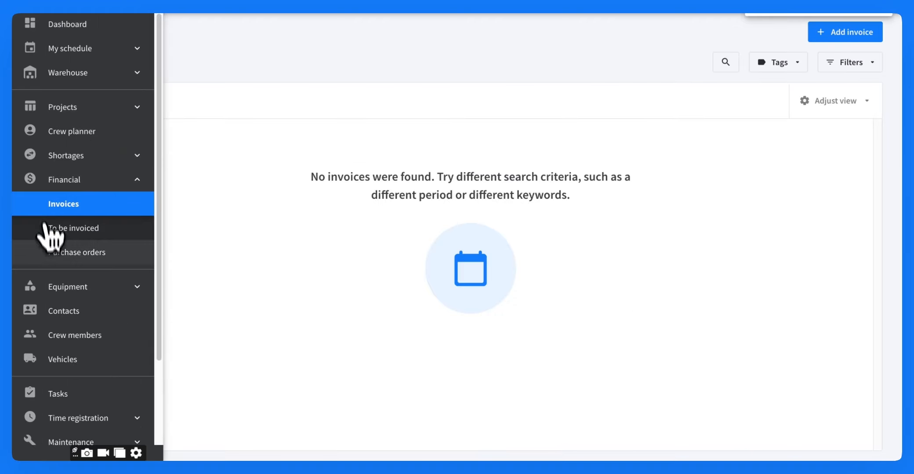
pyautogui.click(66, 251)
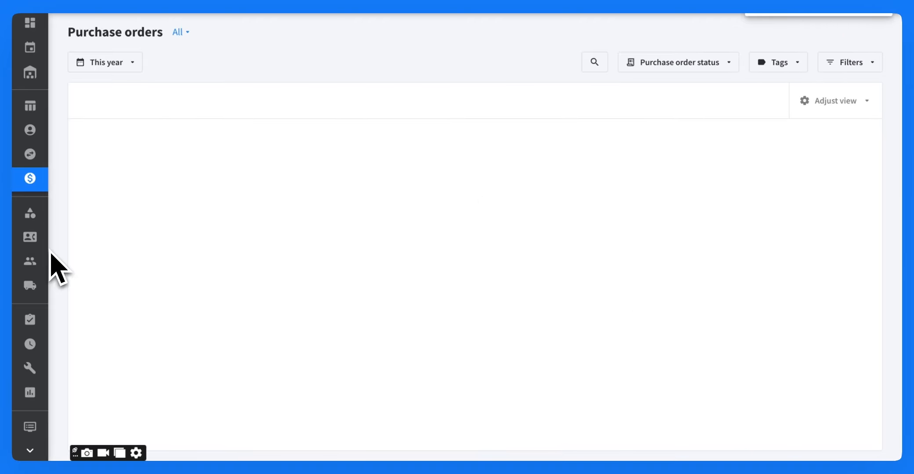
pyautogui.moveTo(486, 160)
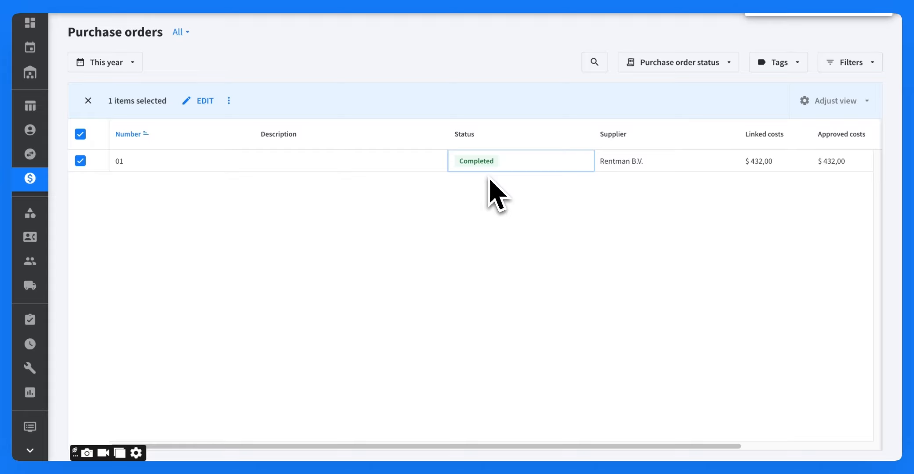